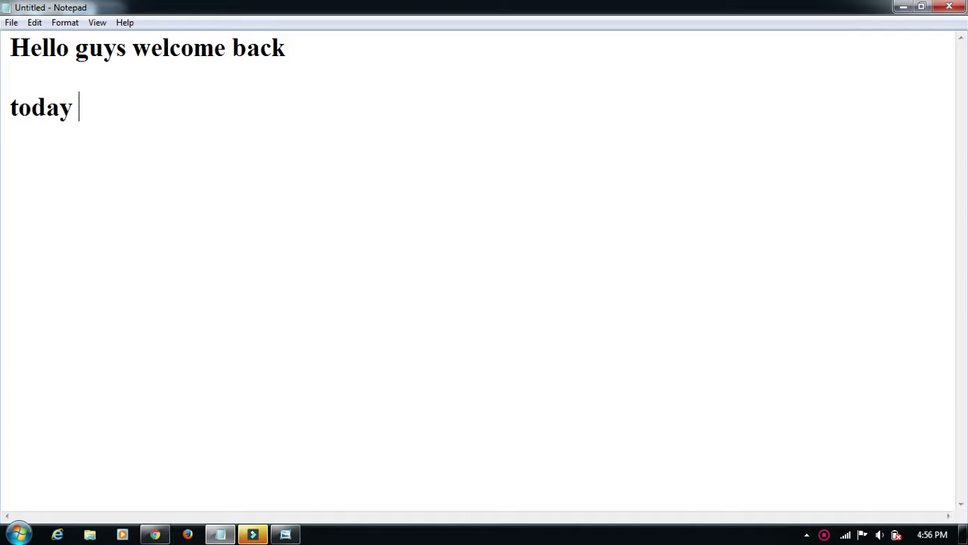
Complete the second sentence so that it reads "today we will see how to install PyCharm on windows".
text(il)
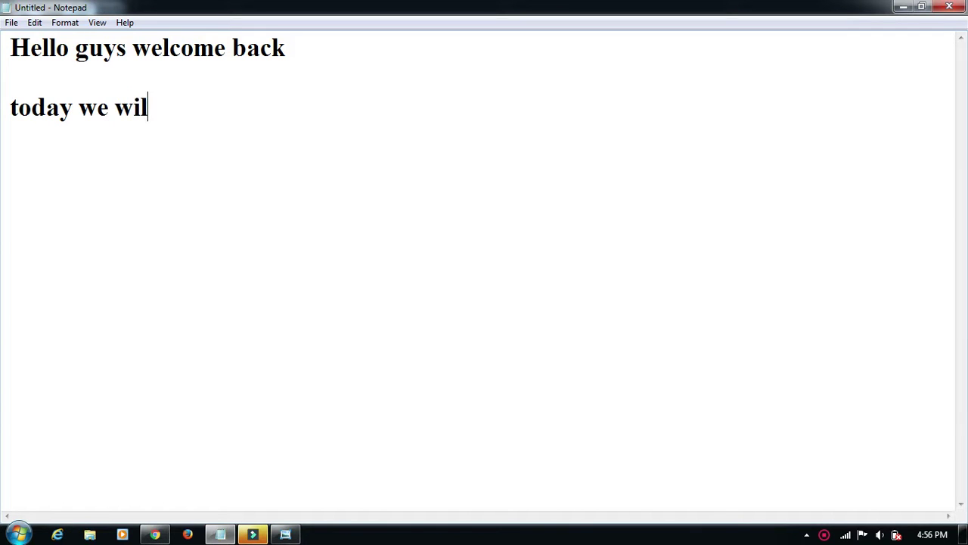
text(l see)
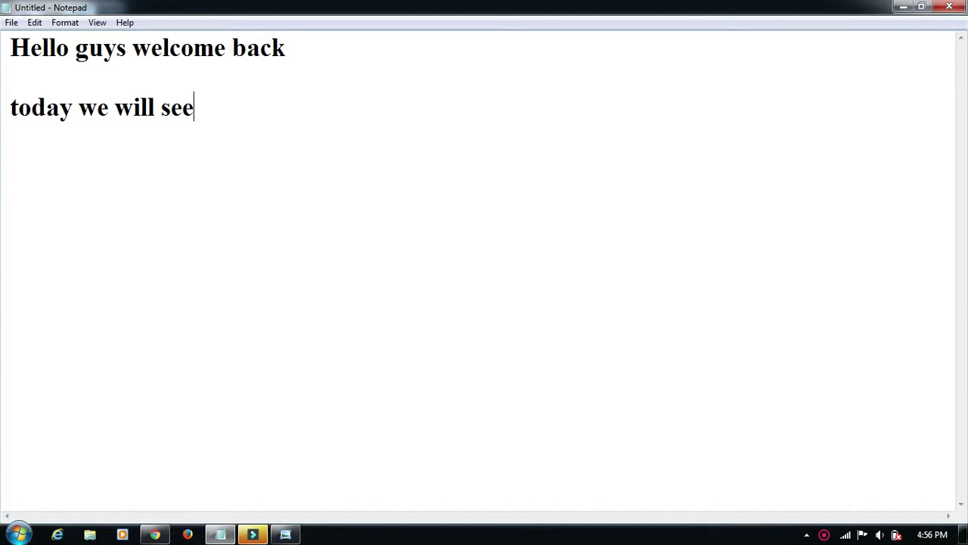
text( how )
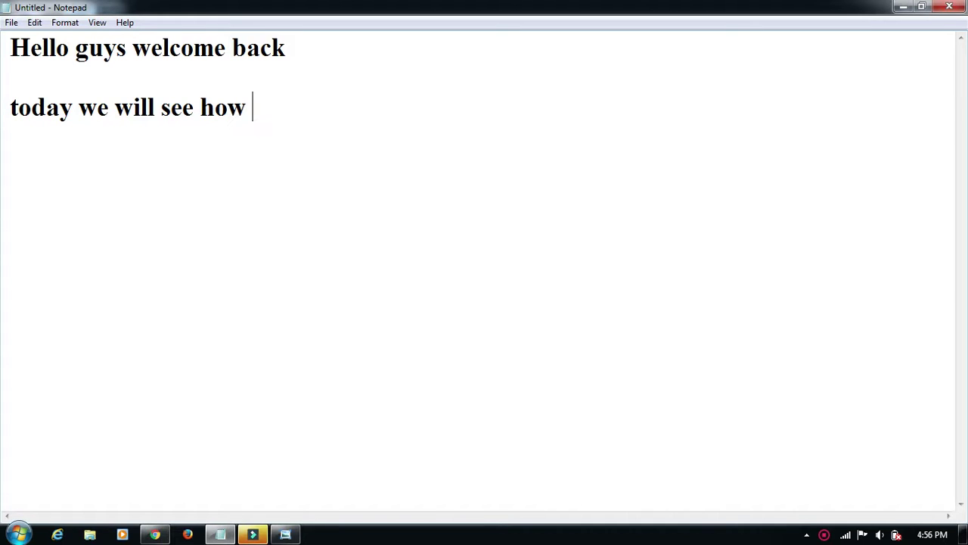
text(to inst)
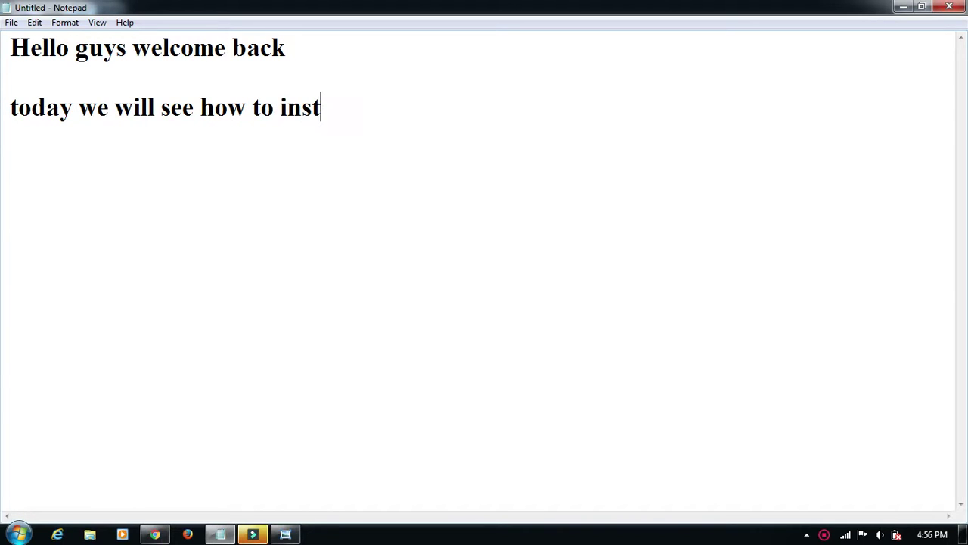
text(all Py)
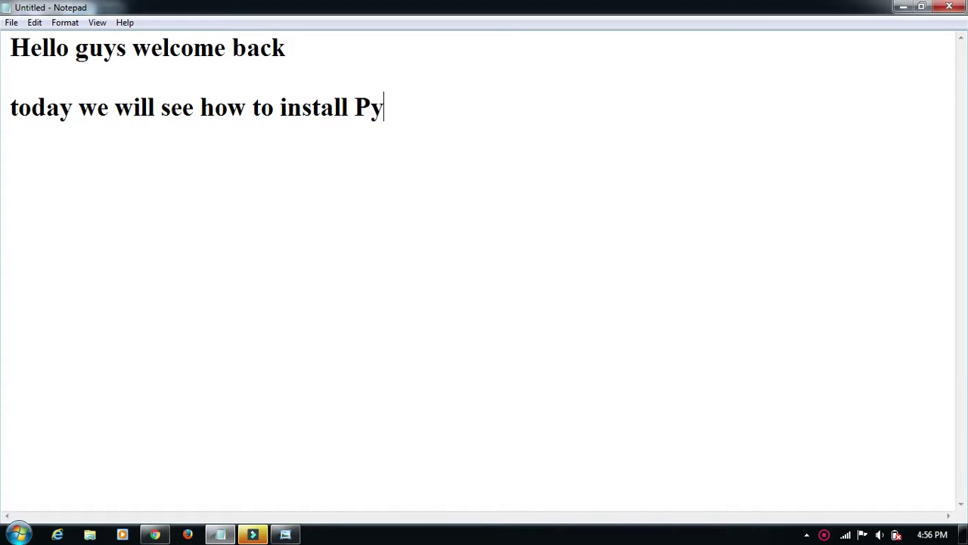
text(Char)
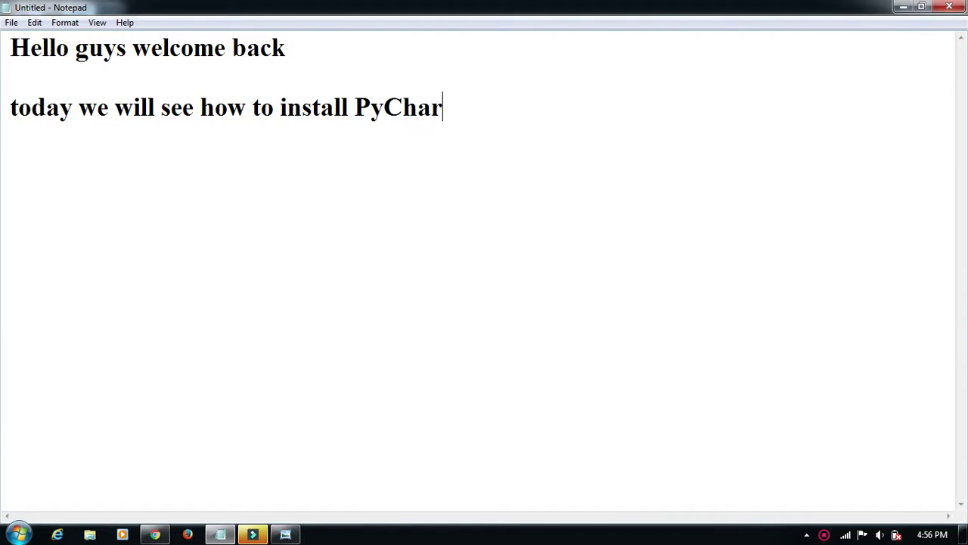
text(m on)
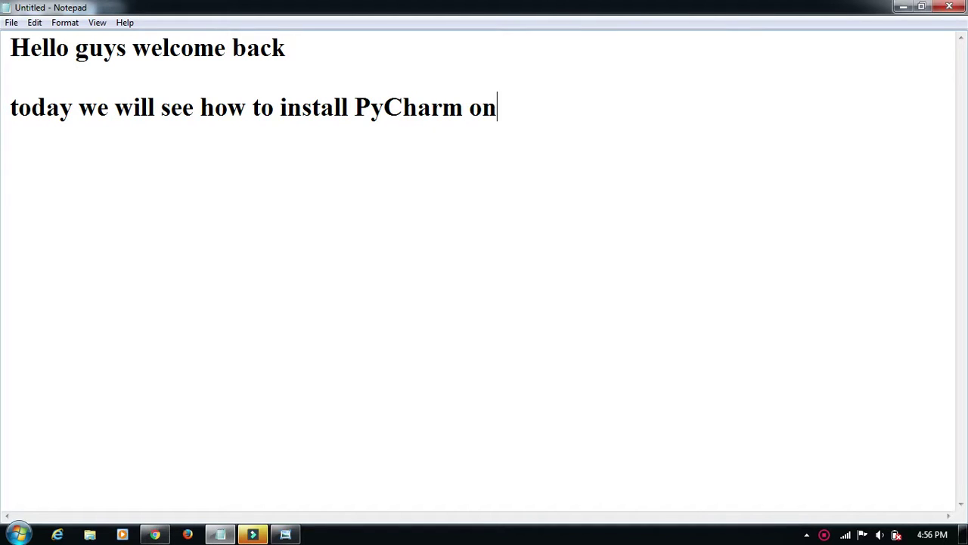
text( windo)
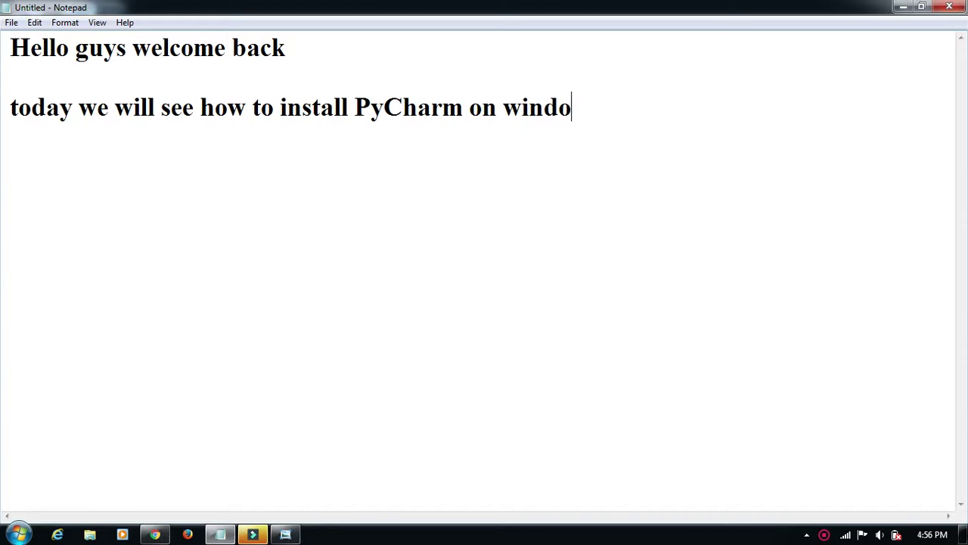
text(ws)
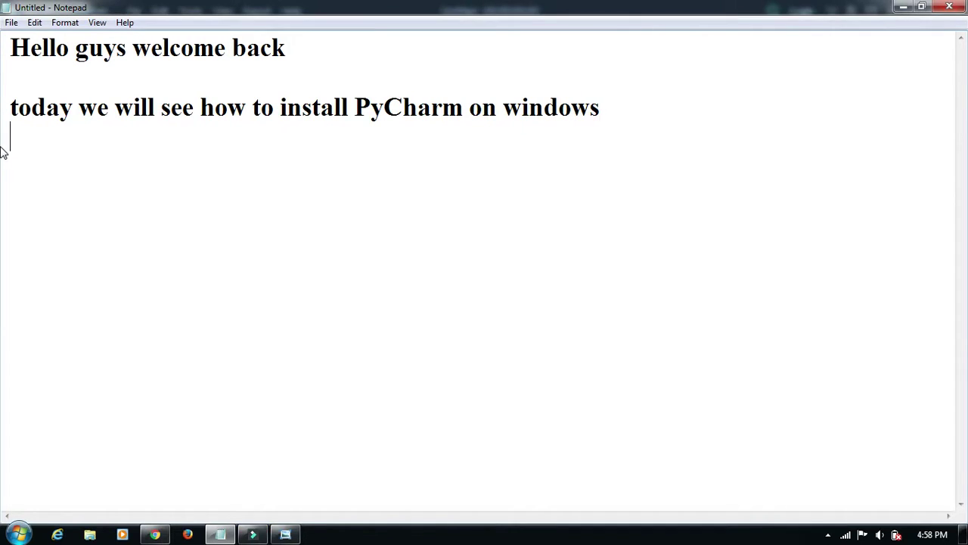
Add the line "which is the most popular IDE used by developer to develop python code" and, after a blank line, "so lets start".
text(whic)
text(h is th)
text(e most )
text(popula)
text(r )
text(ID)
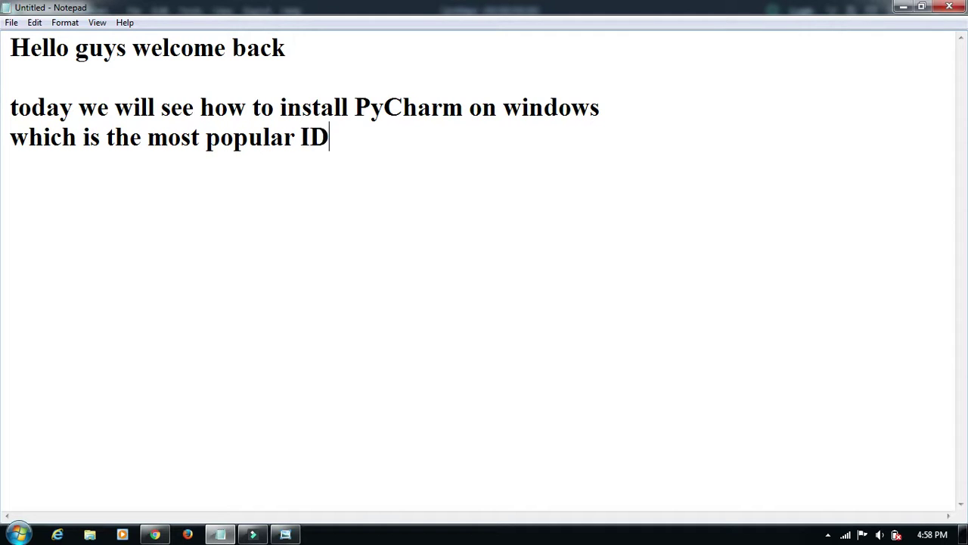
text(E us)
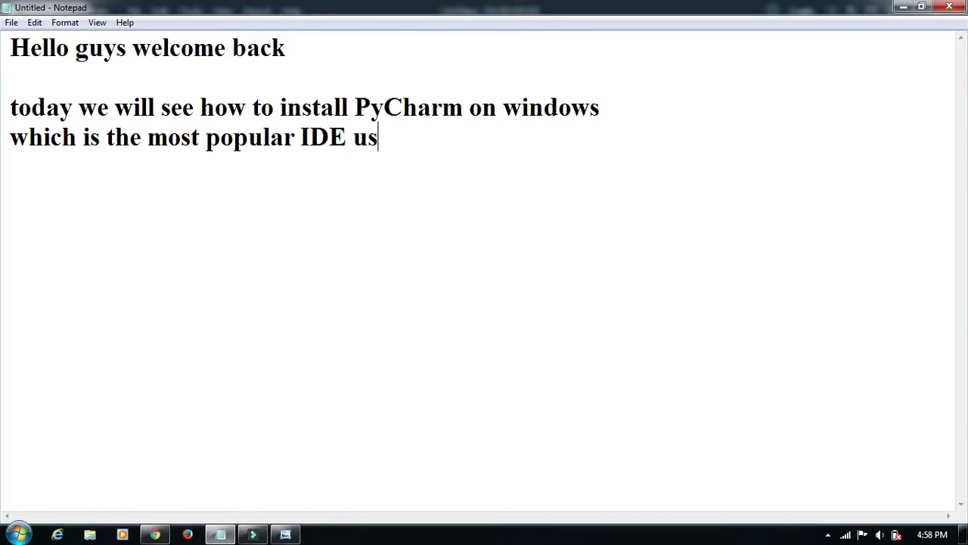
text(ed by)
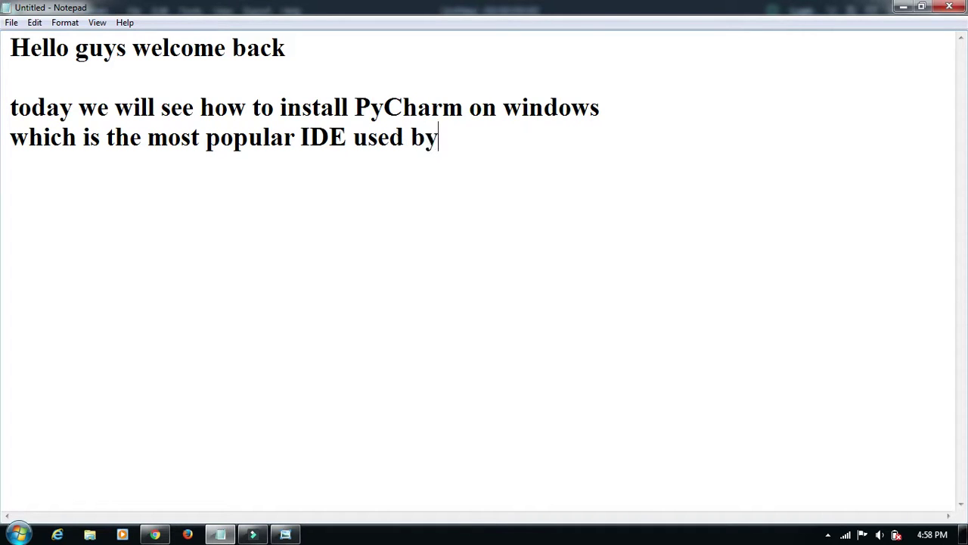
text( develop)
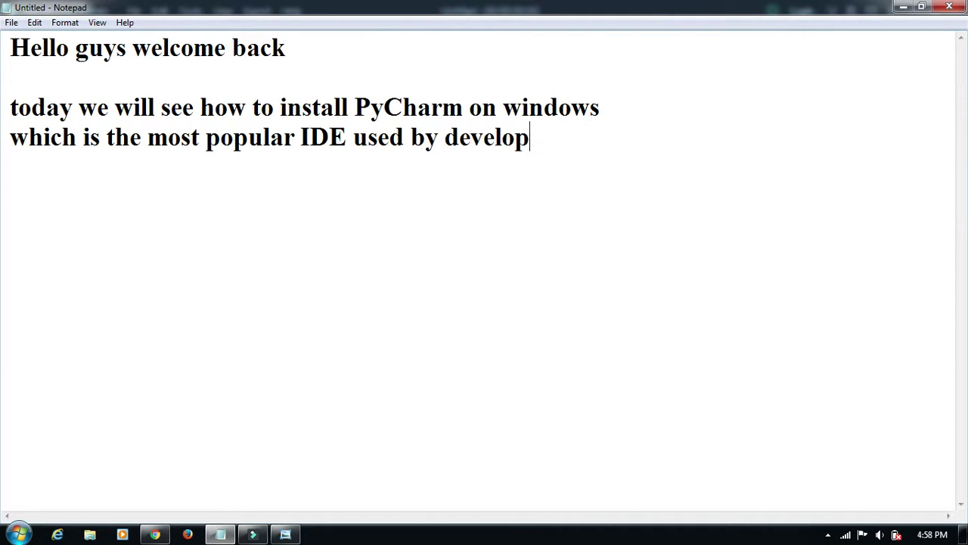
text(er to devel)
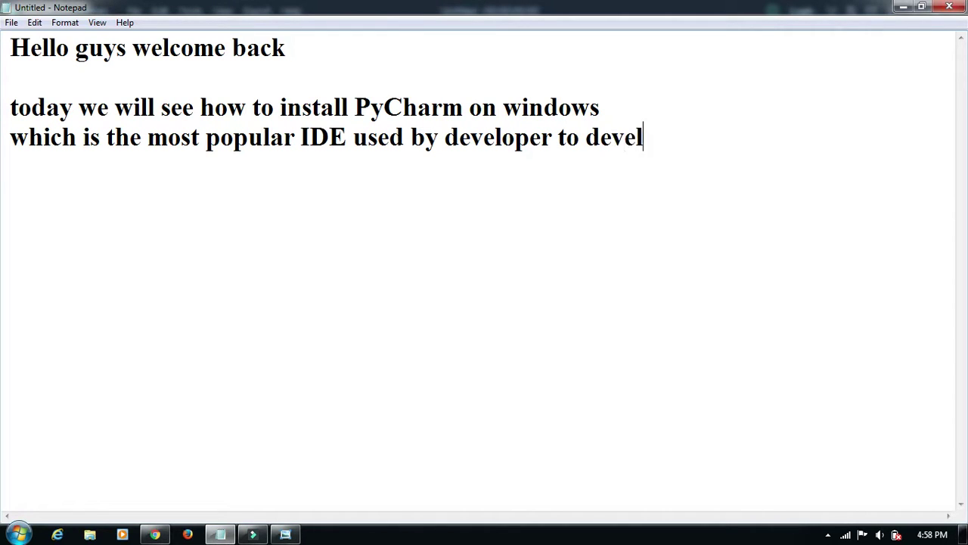
text(op)
text(p)
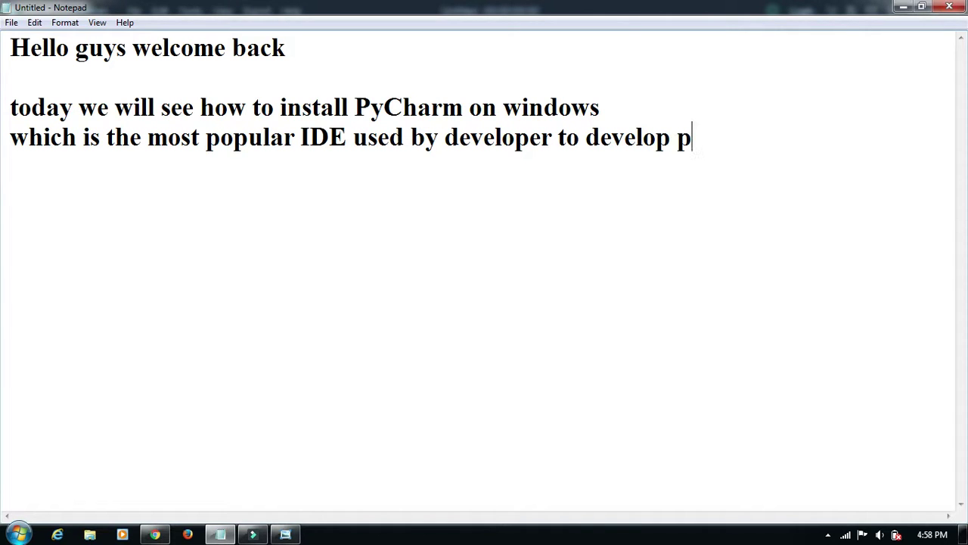
text(ython c)
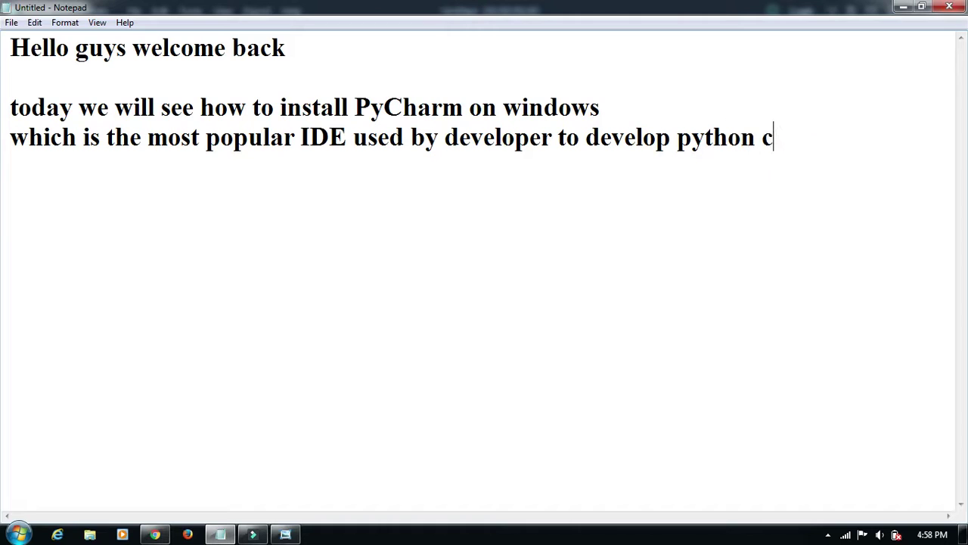
text(odeso lets start )
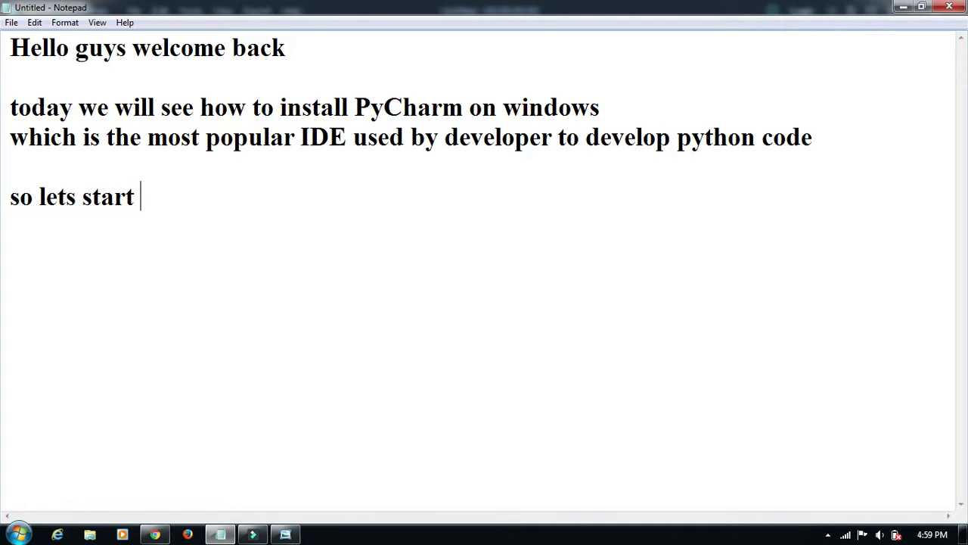
Add the line "first open browser and type pycharm" after a blank line below "so lets start".
text(first open )
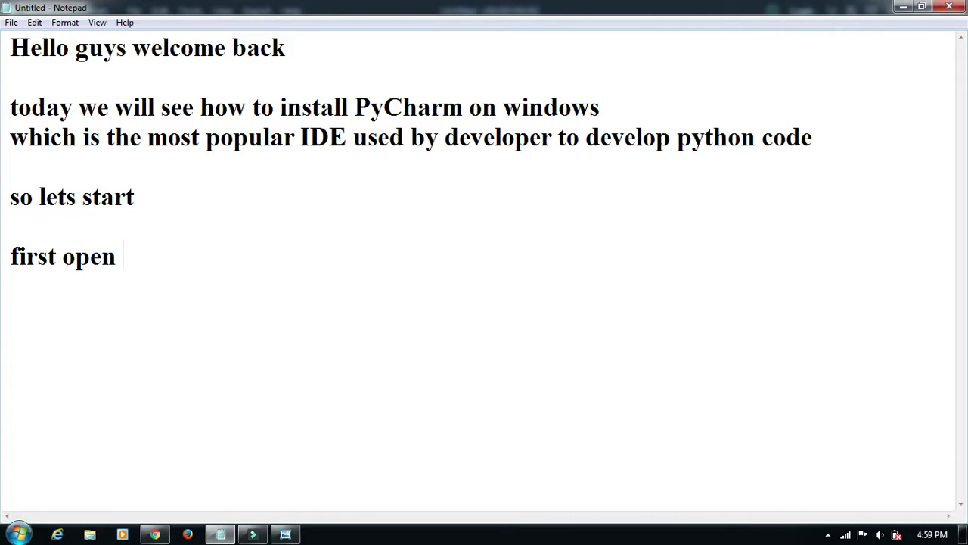
text(brow)
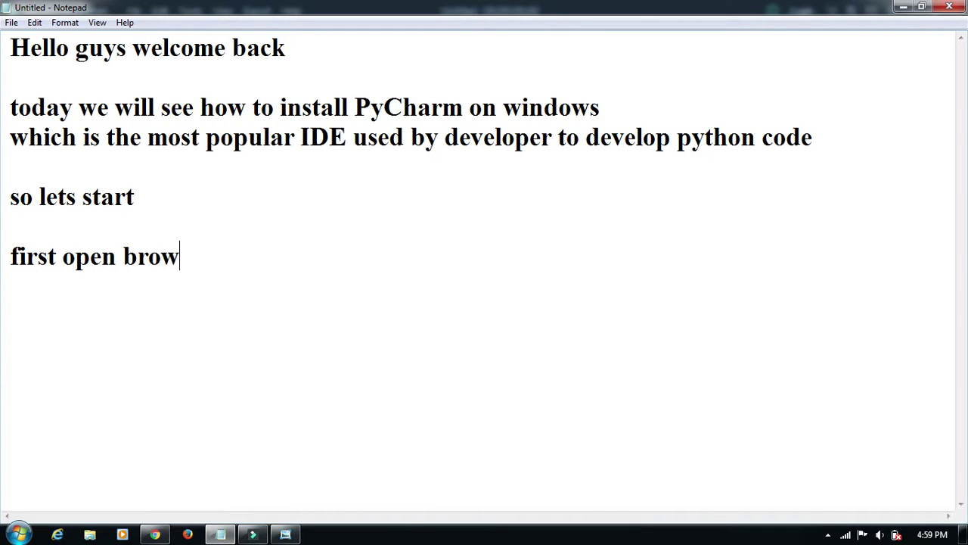
text(sw)
key(BackSpace)
text(er and )
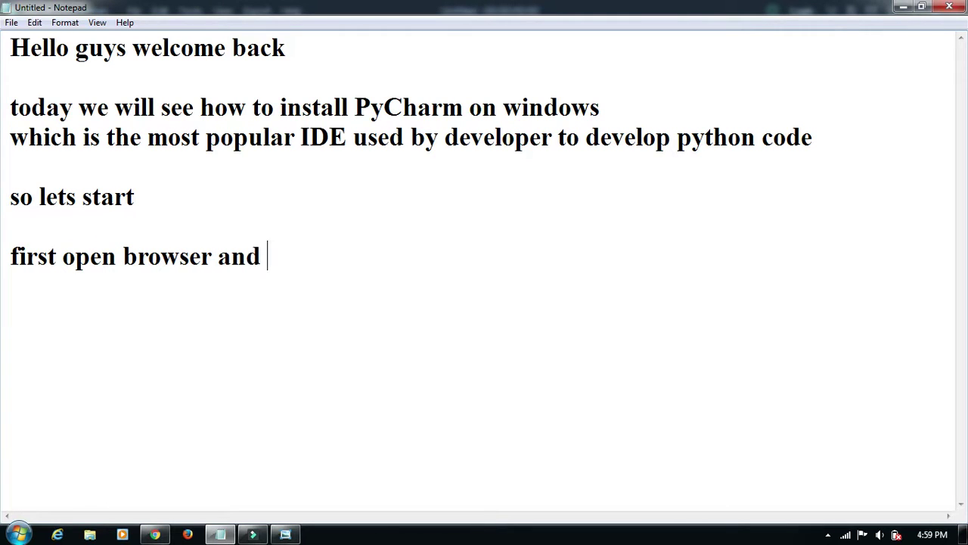
text(type pyv)
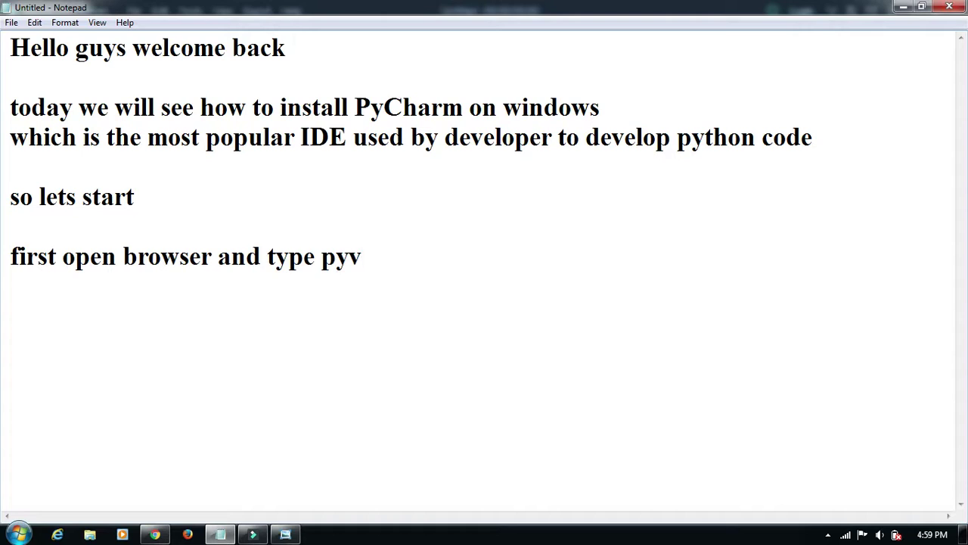
key(BackSpace)
text(charm)
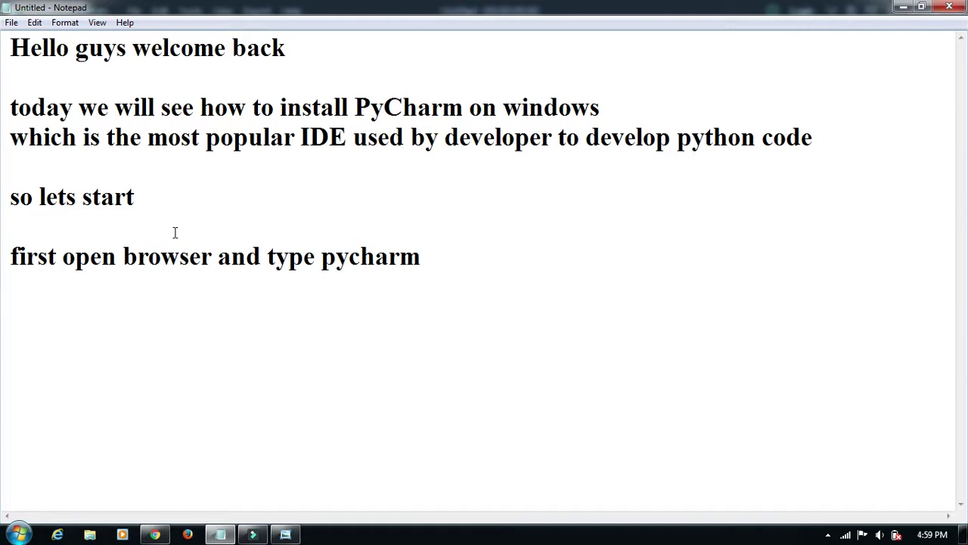
Switch to Google Chrome, search for "pyvharm" and open the JetBrains PyCharm site from the results.
mouse_move(158, 538)
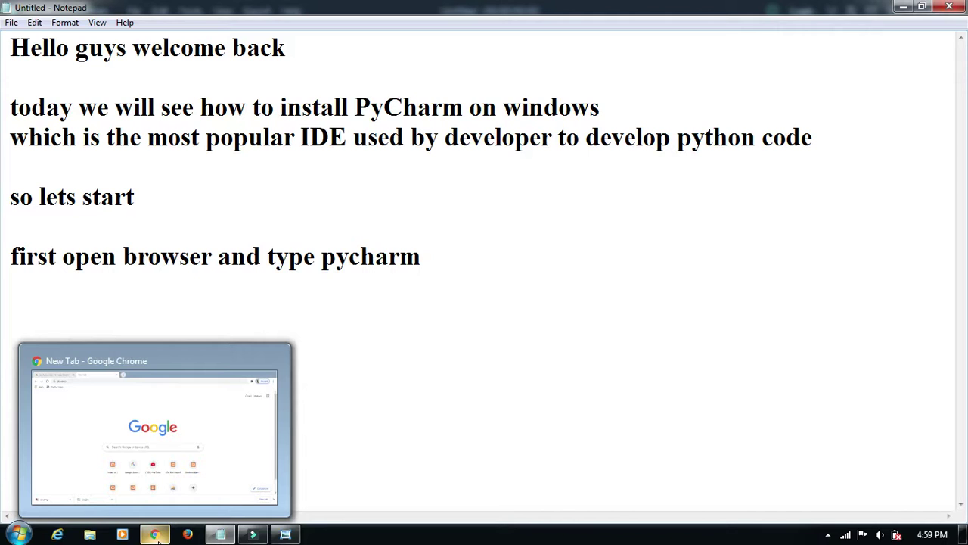
click(155, 535)
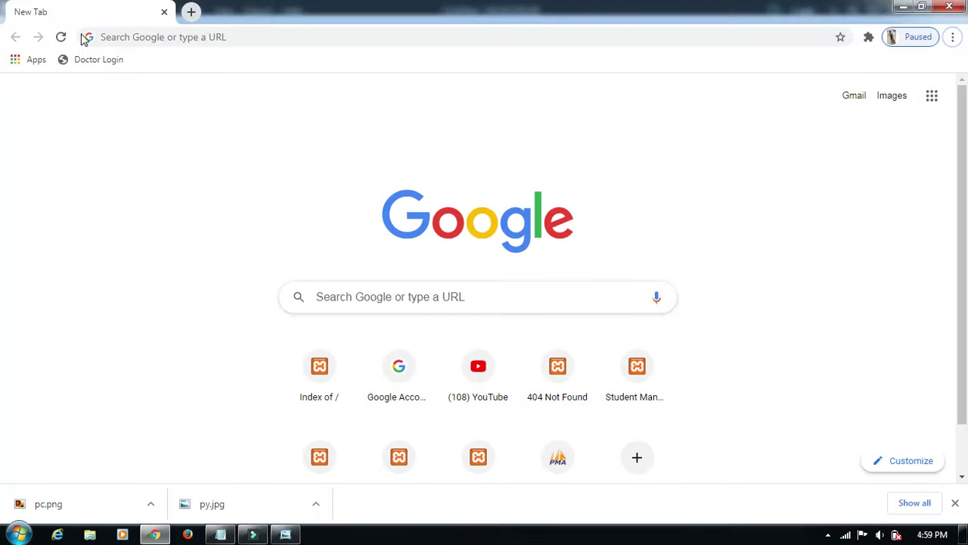
click(138, 37)
text(py)
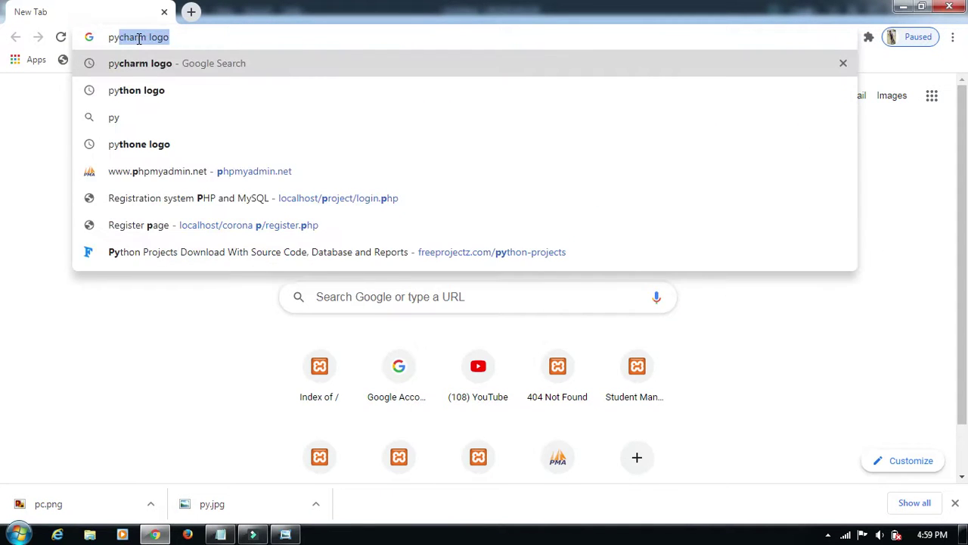
text(vharm)
key(Return)
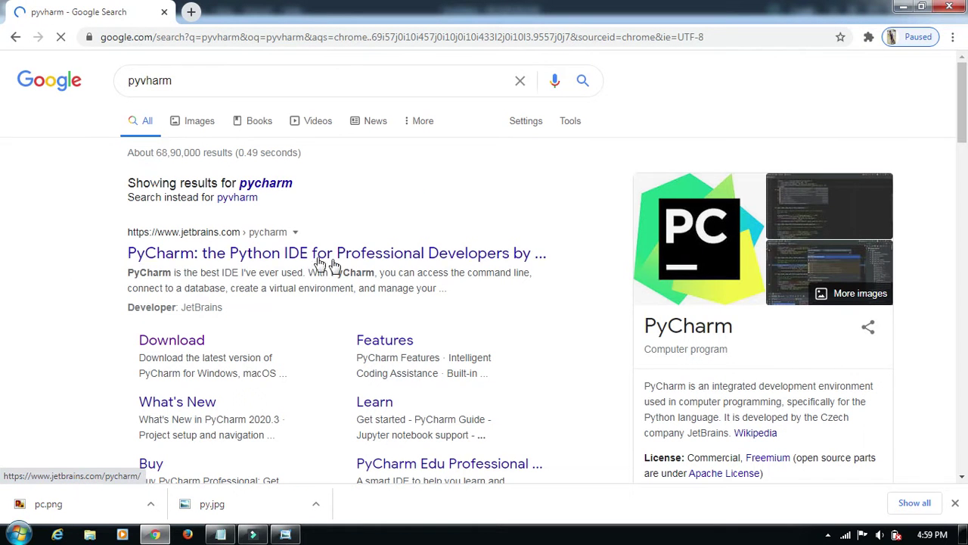
click(195, 257)
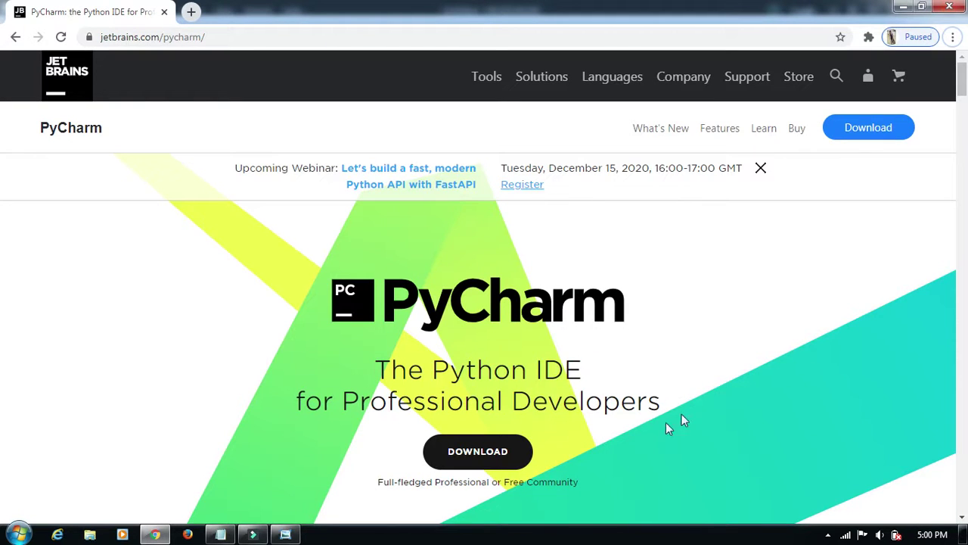
Download the free Community edition of PyCharm for Windows from the JetBrains site.
click(868, 130)
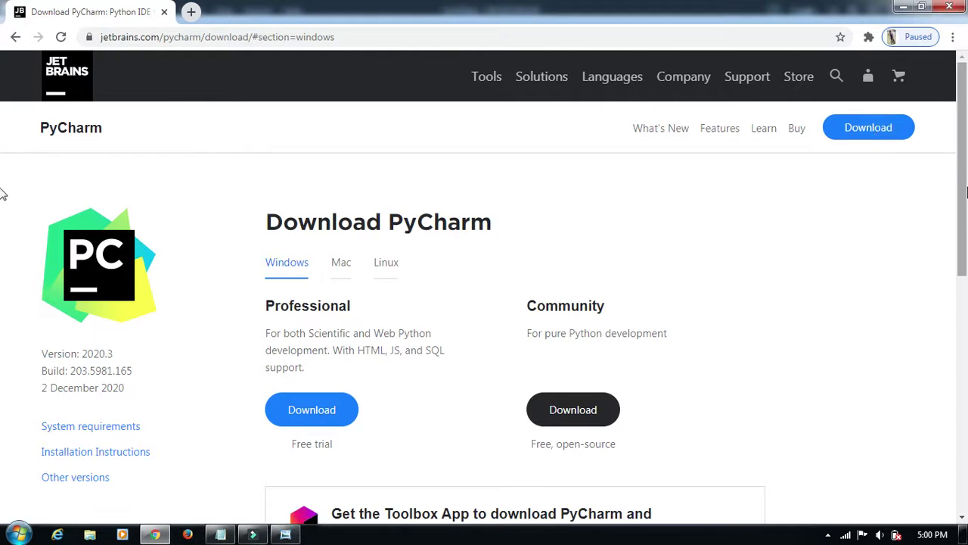
drag(964, 196, 966, 261)
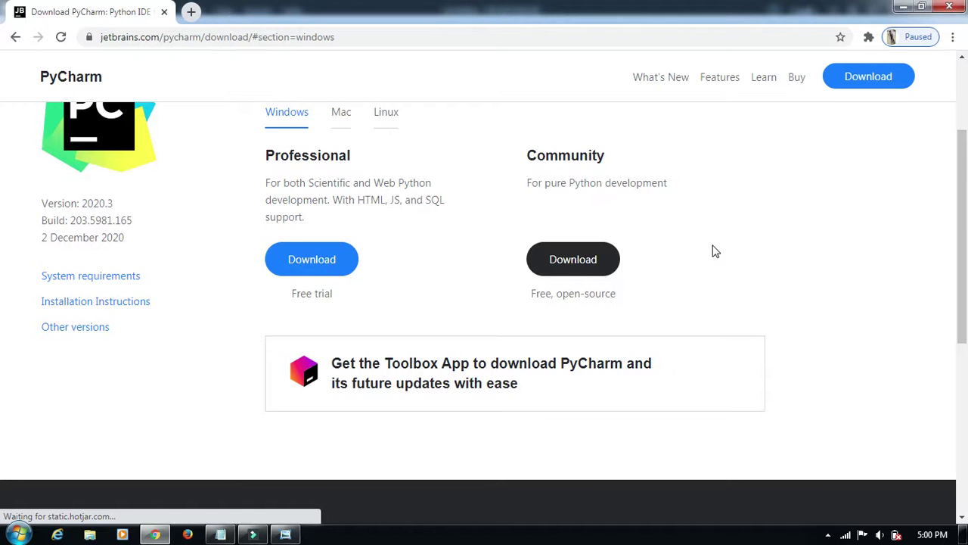
click(587, 262)
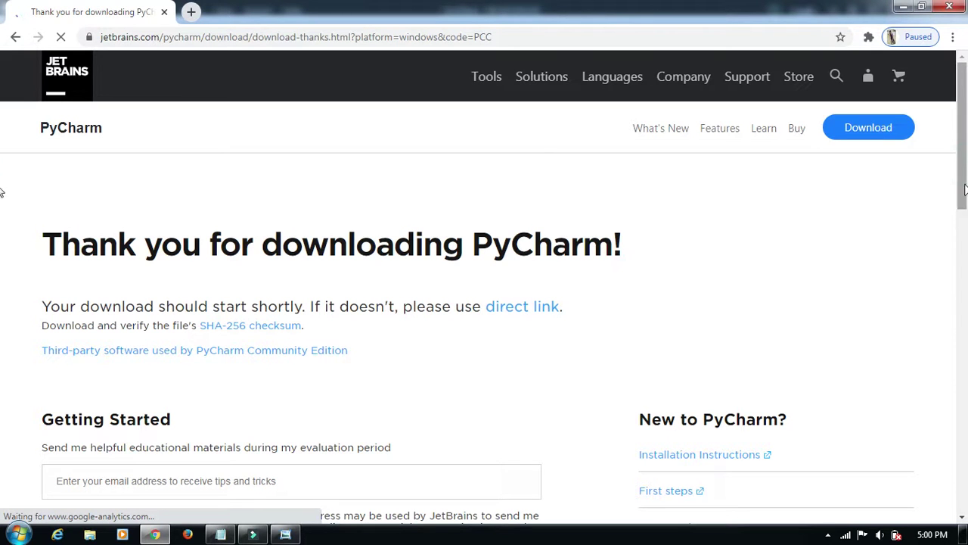
scroll(965, 227, down, 2)
scroll(965, 236, down, 2)
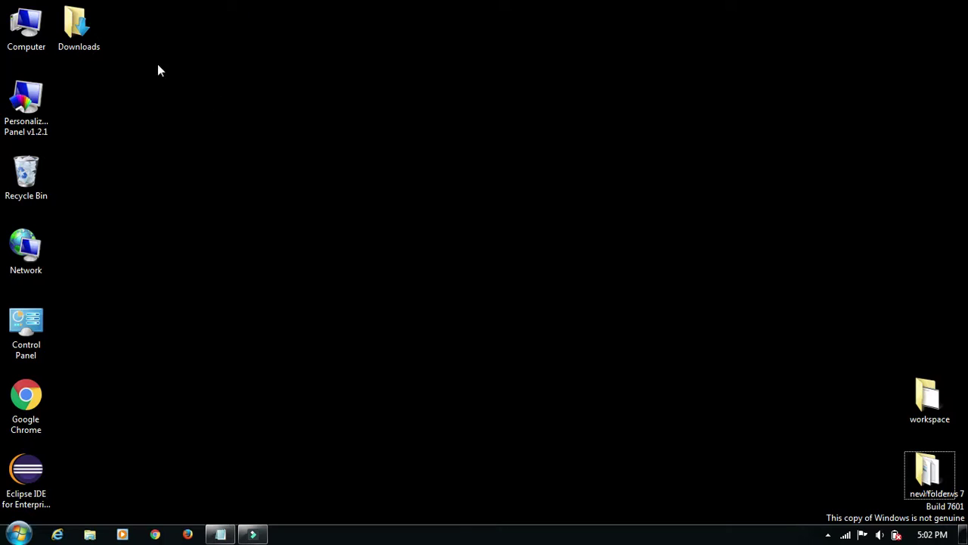
Run the pycharm-community-2020.2.1 installer from the Downloads folder and allow it through the security warning.
double_click(83, 34)
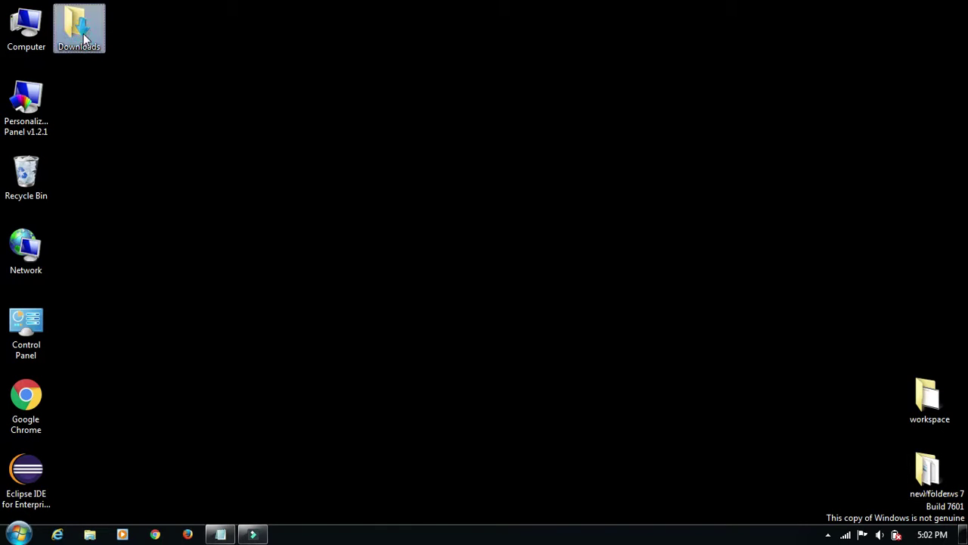
click(227, 118)
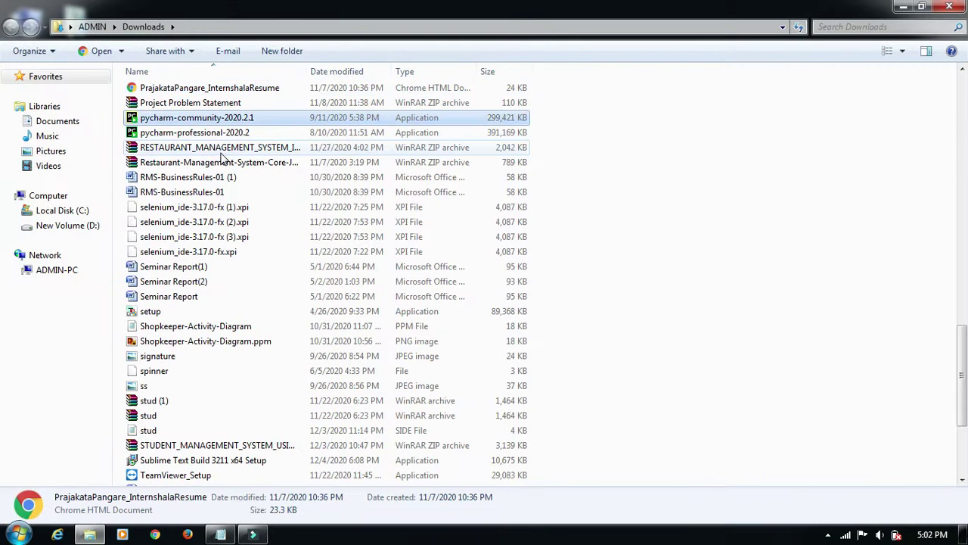
double_click(227, 117)
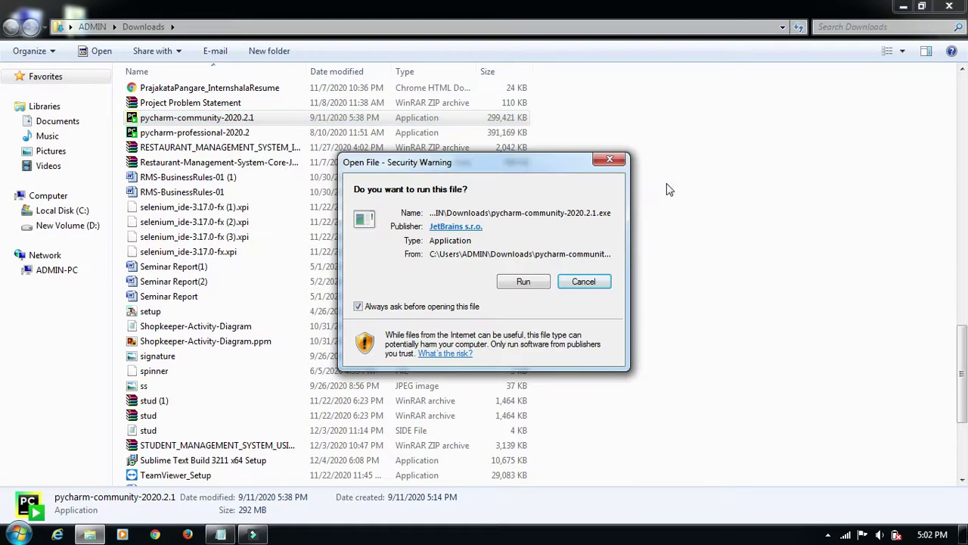
click(532, 282)
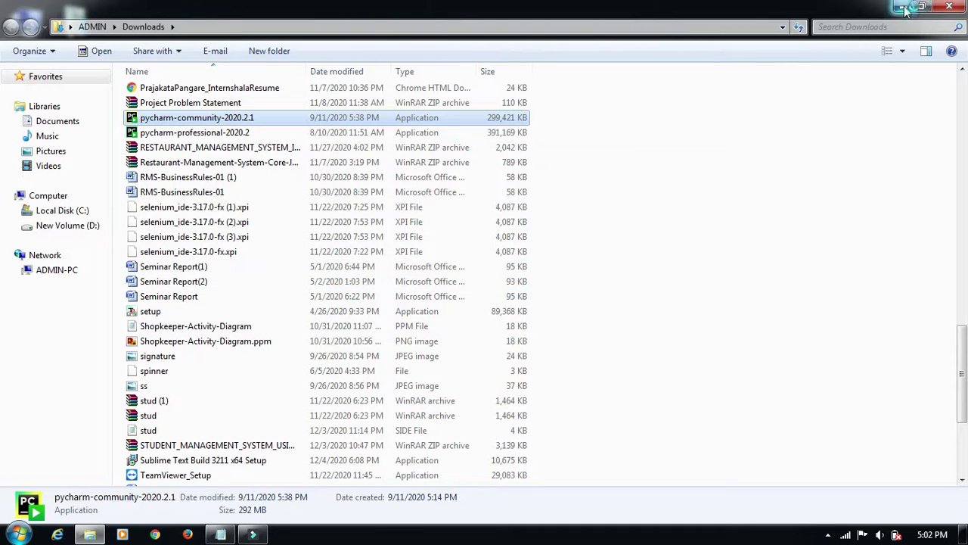
Install PyCharm Community Edition in the default destination folder without uninstalling the old version, using the JetBrains Start Menu folder.
click(904, 7)
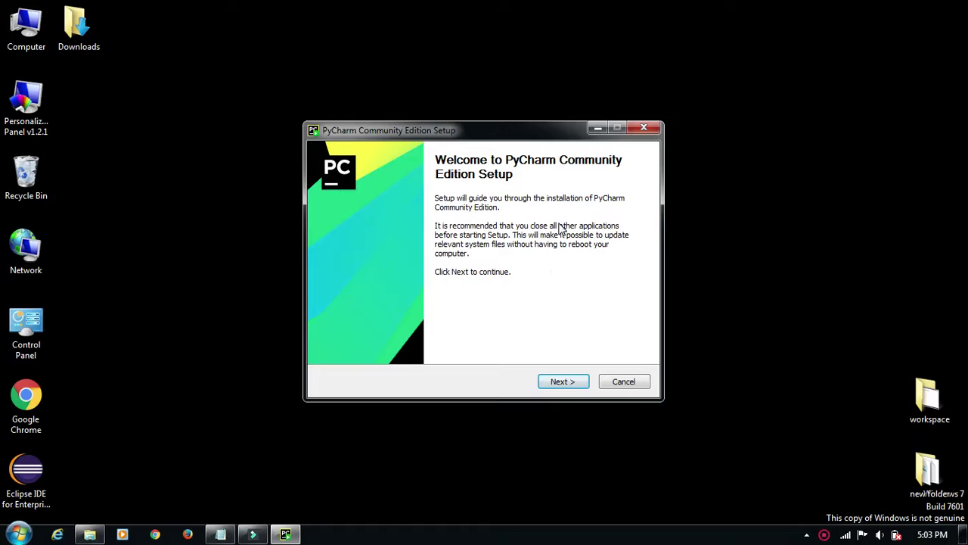
click(558, 384)
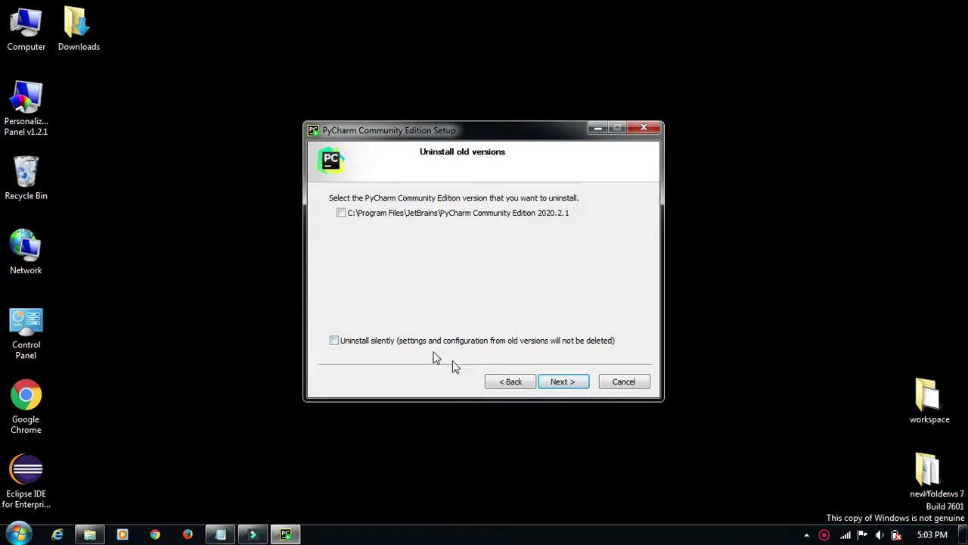
click(572, 387)
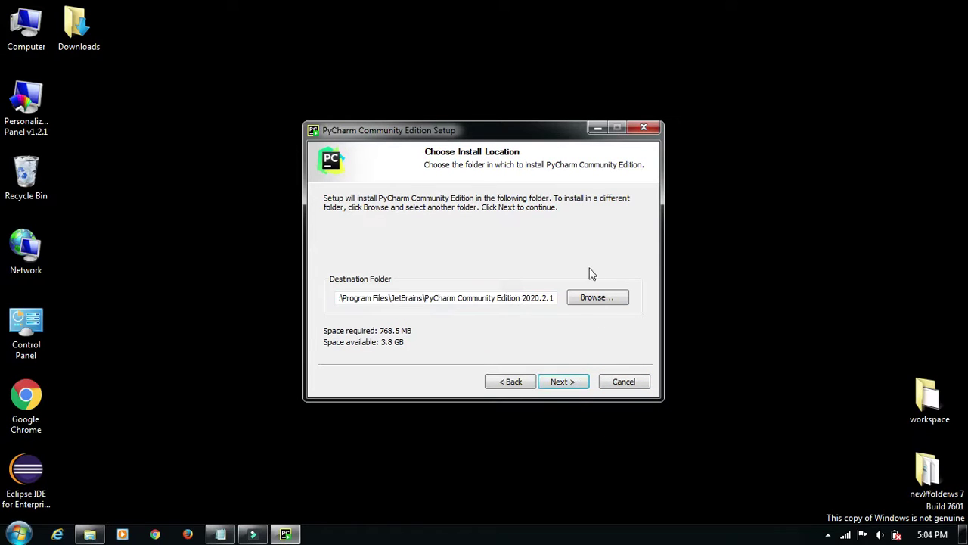
click(581, 389)
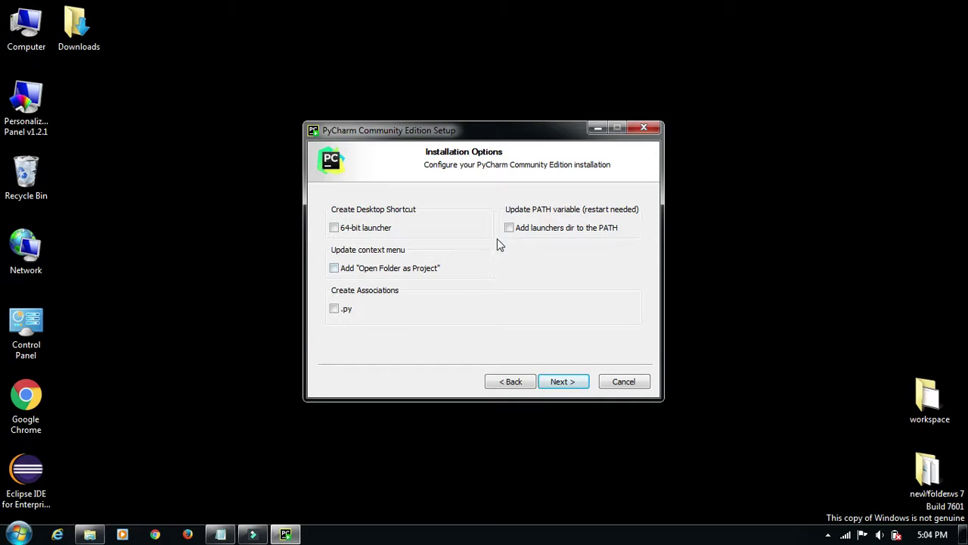
click(562, 382)
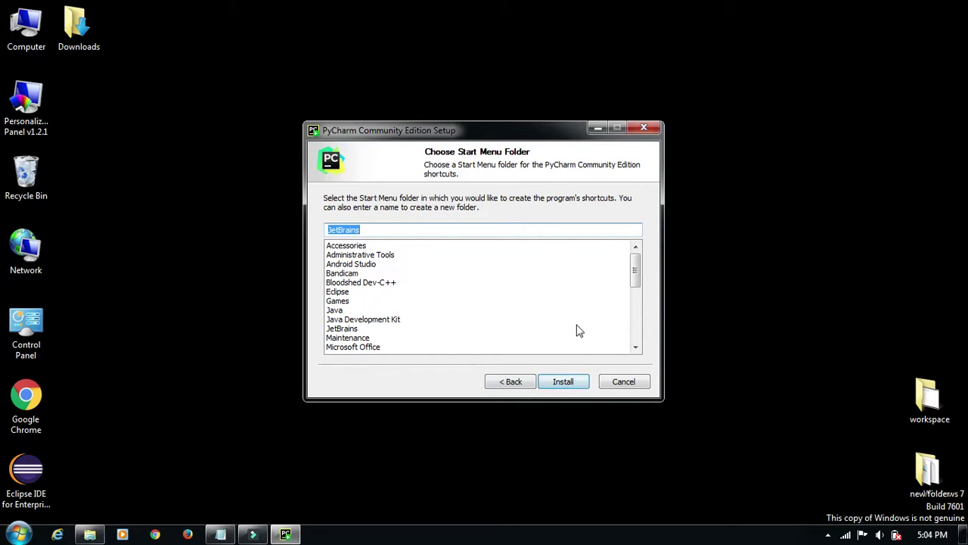
click(566, 379)
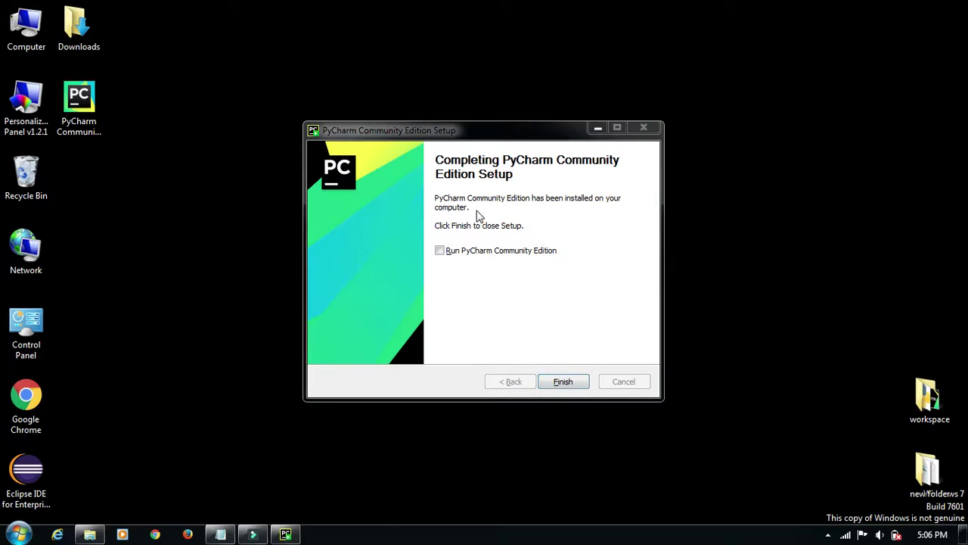
Finish the setup with Run PyCharm Community Edition enabled, and launch PyCharm from its desktop shortcut.
click(440, 251)
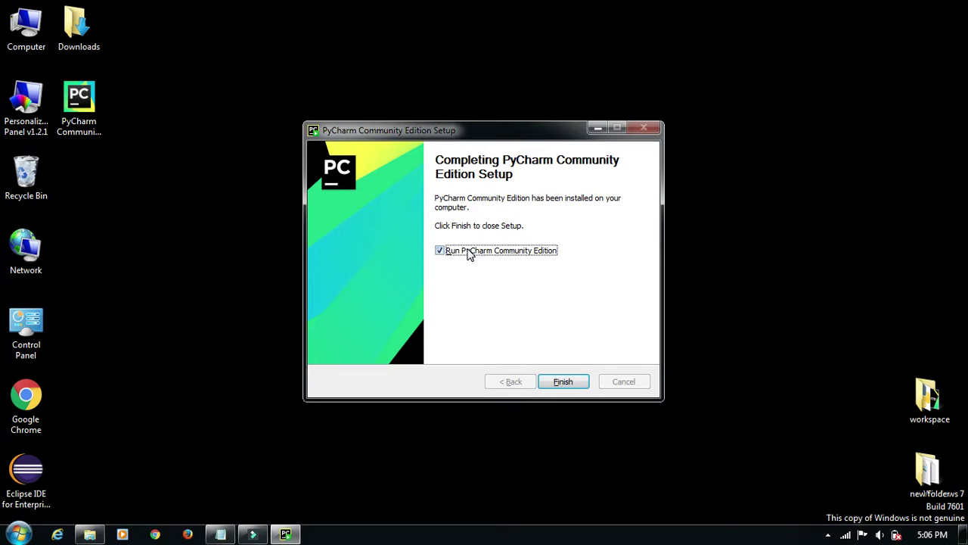
click(564, 382)
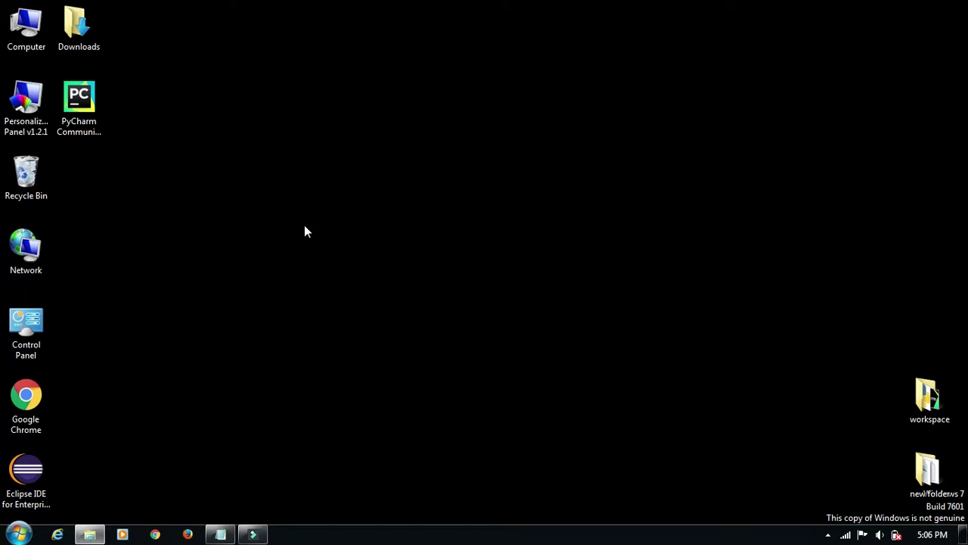
click(78, 102)
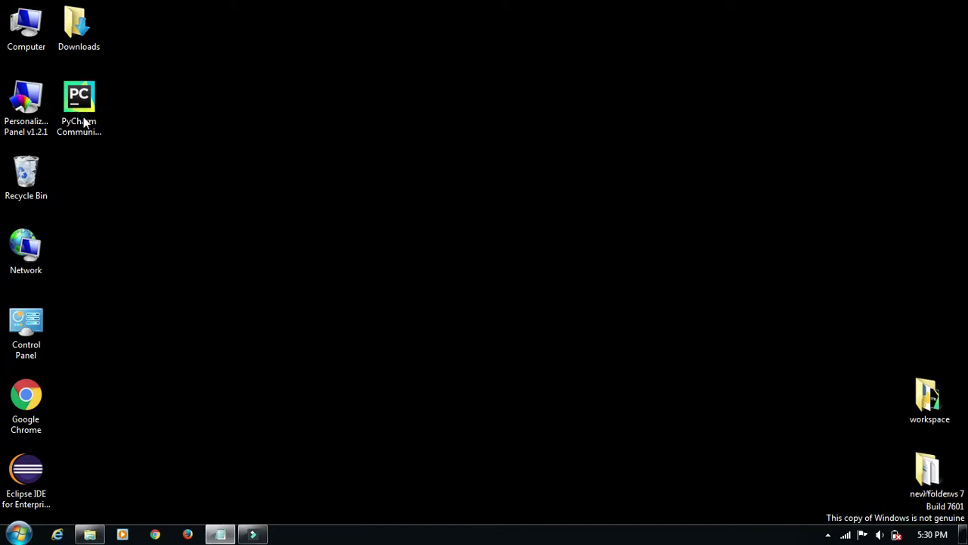
double_click(83, 121)
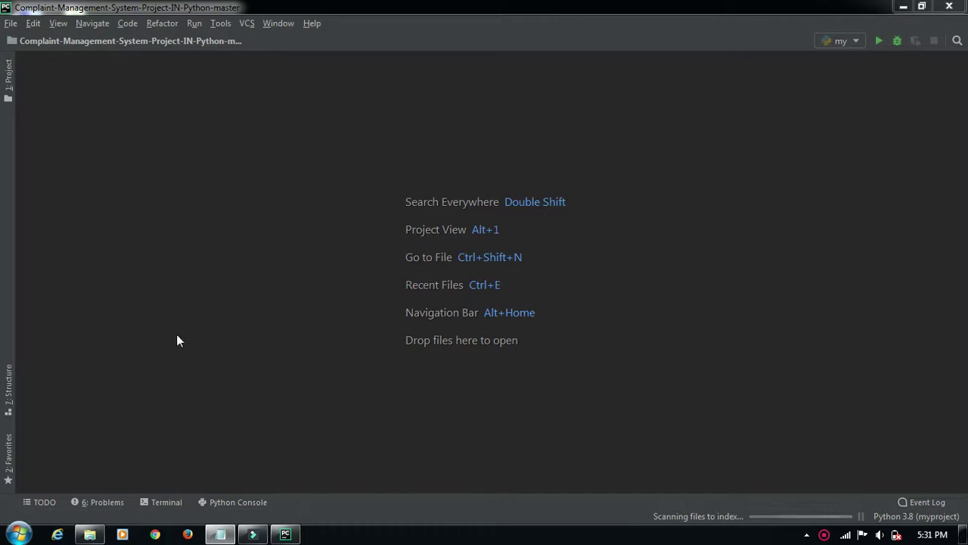
Create a new project named myproject in the PycharmProjects folder with a new Virtualenv environment and a main.py welcome script.
click(9, 26)
key(Escape)
click(28, 29)
mouse_move(15, 27)
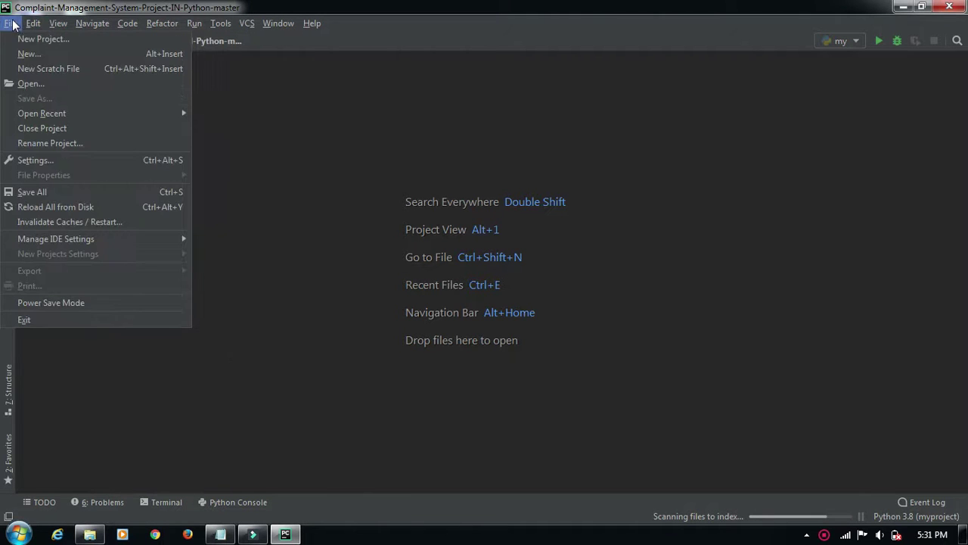
click(50, 40)
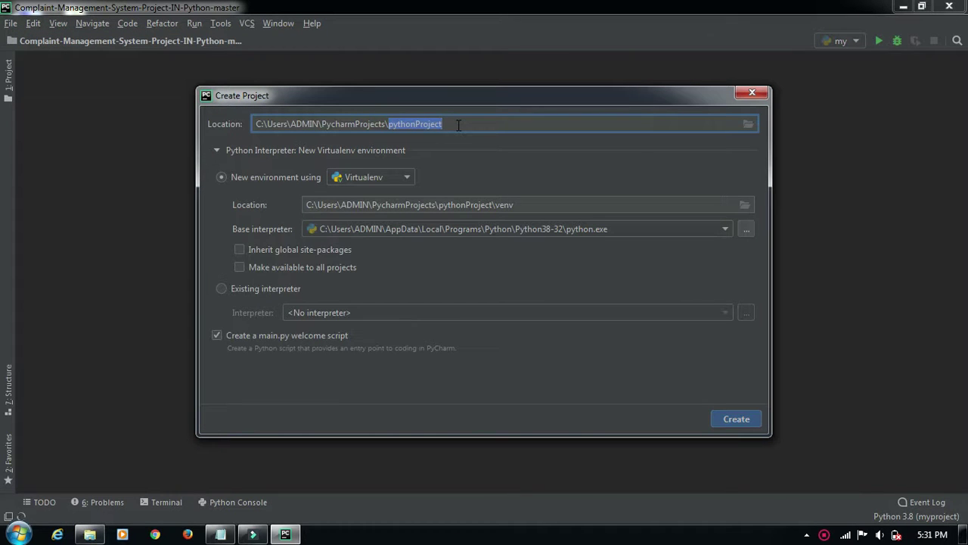
key(BackSpace)
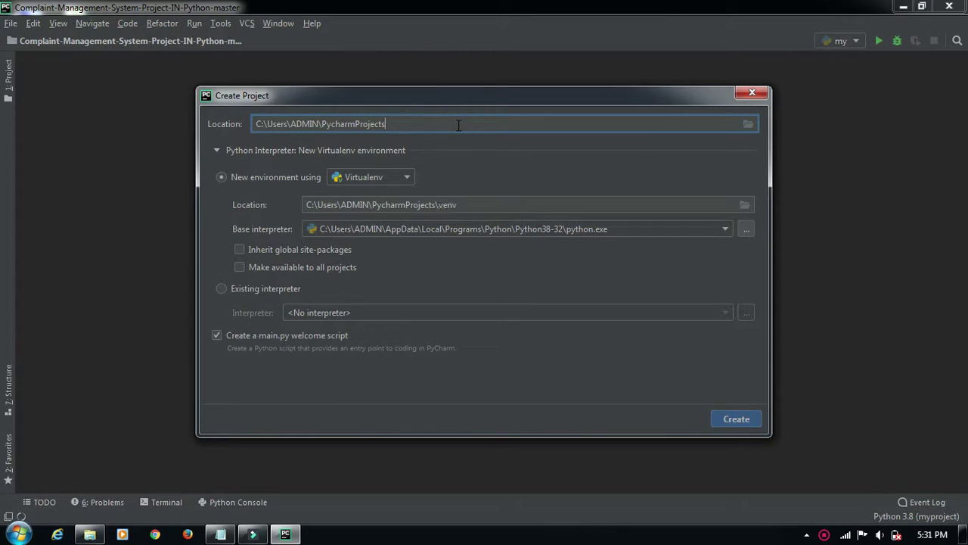
text(\myproject)
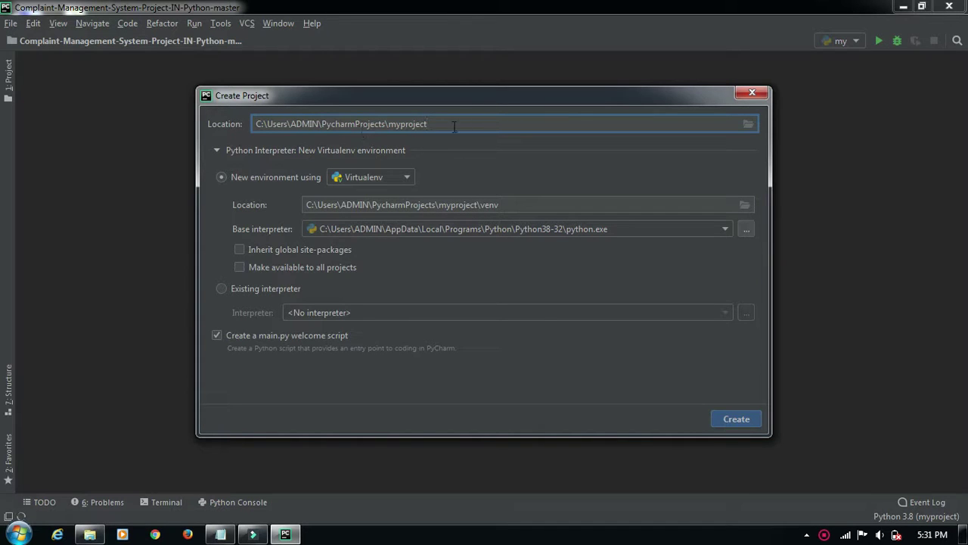
click(729, 418)
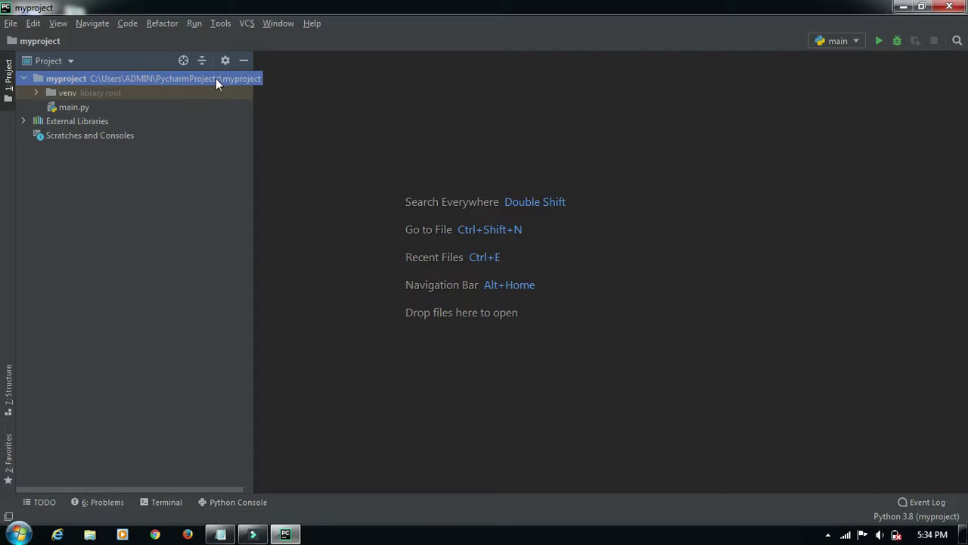
Add a new Python file named first.py to the myproject root folder.
right_click(216, 78)
mouse_move(248, 90)
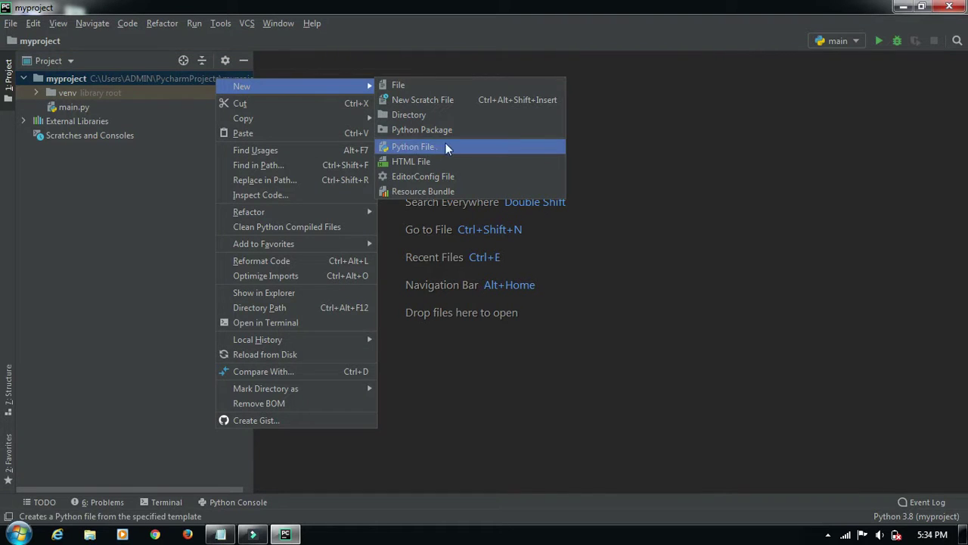
click(424, 147)
text(fis)
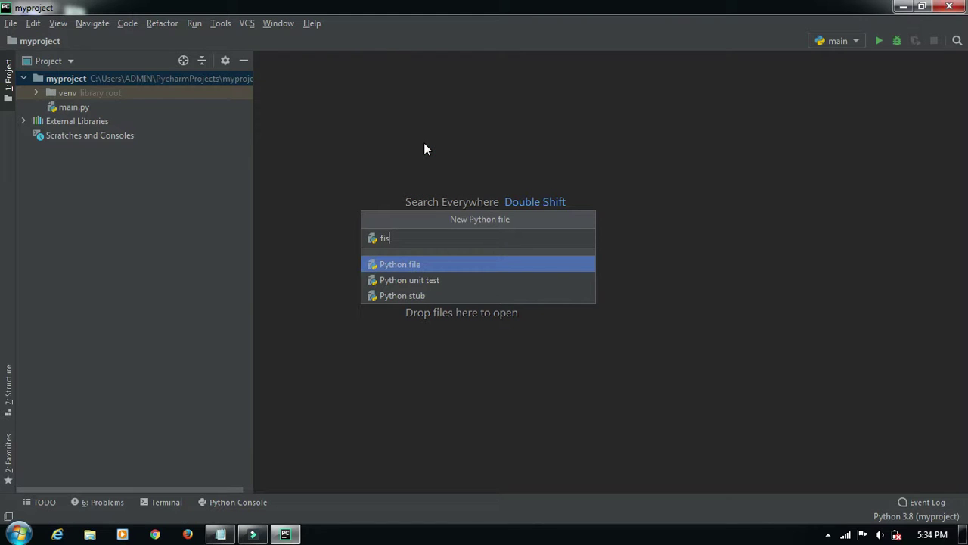
key(BackSpace)
text(rst.py)
key(Return)
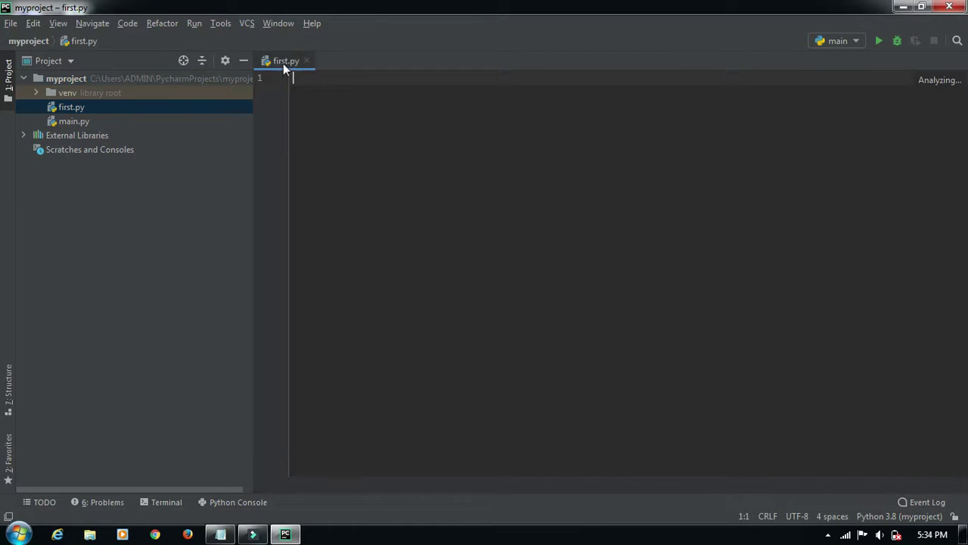
Write the statement print("Hello World") on line 1 of first.py.
key(alt+f)
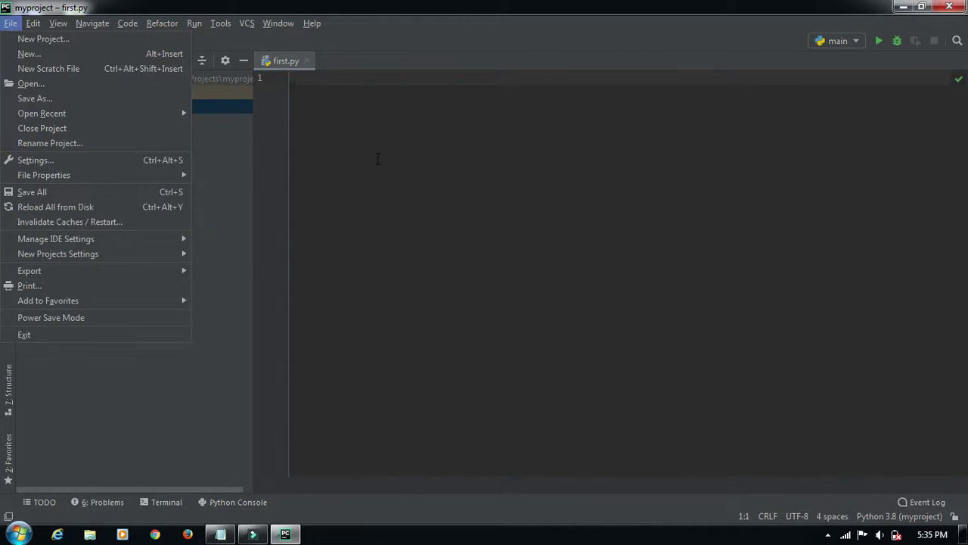
key(Escape)
text(pr)
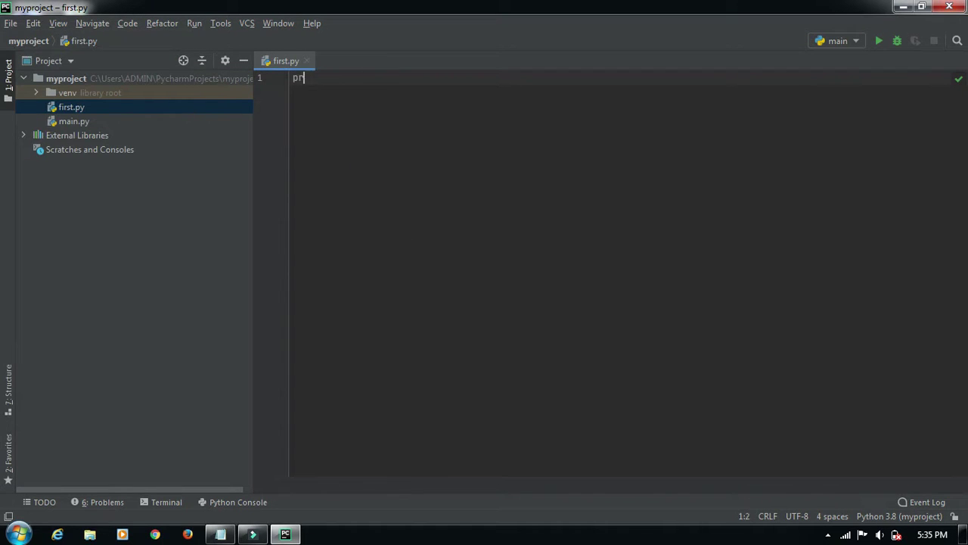
text(int)
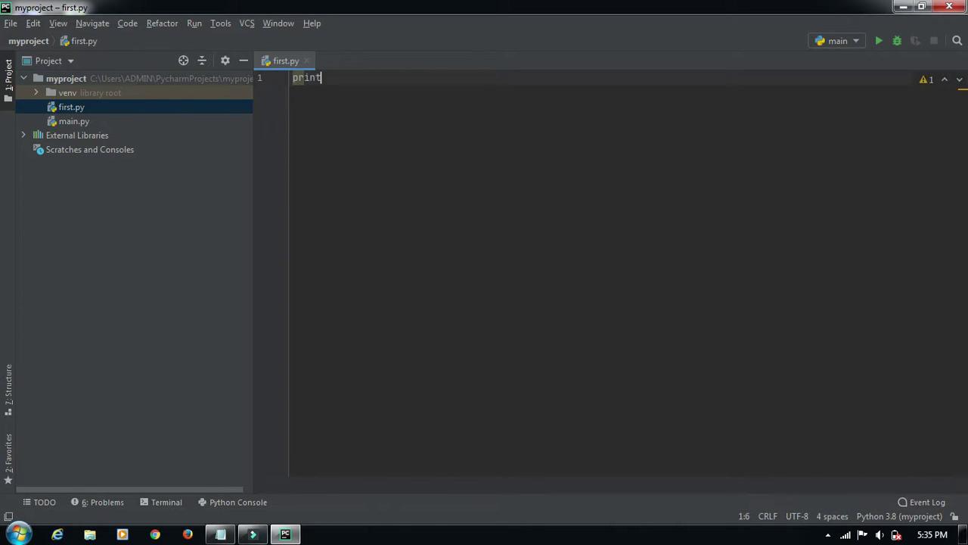
text((")
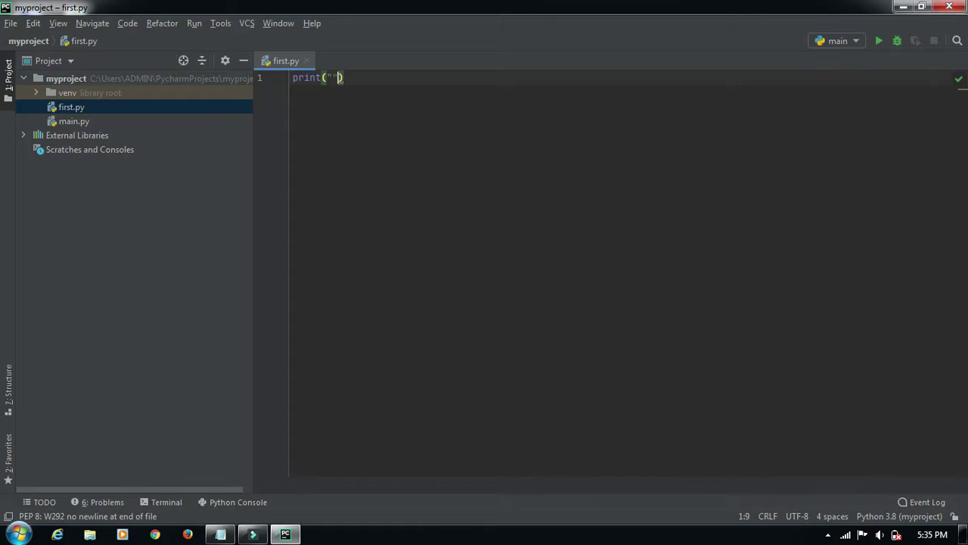
text(Hello)
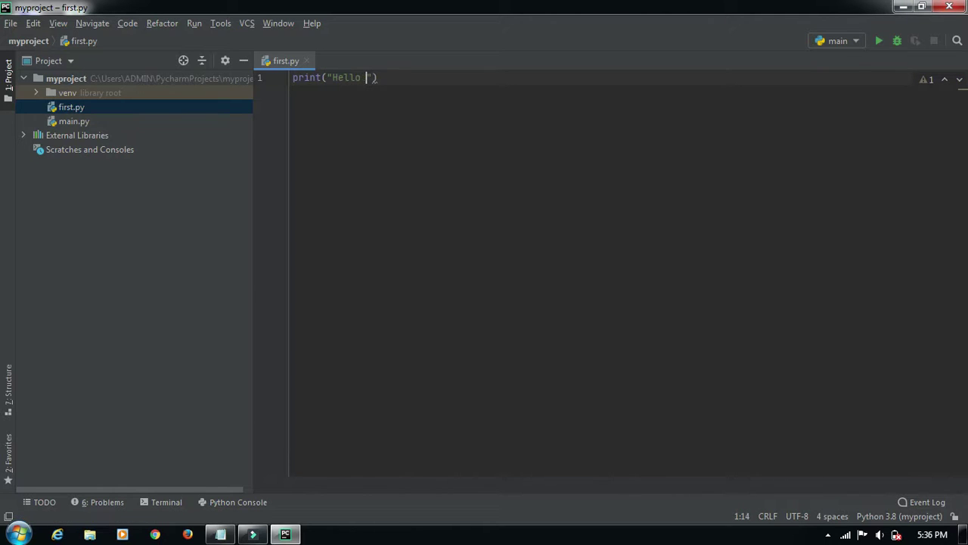
text( World)
click(436, 95)
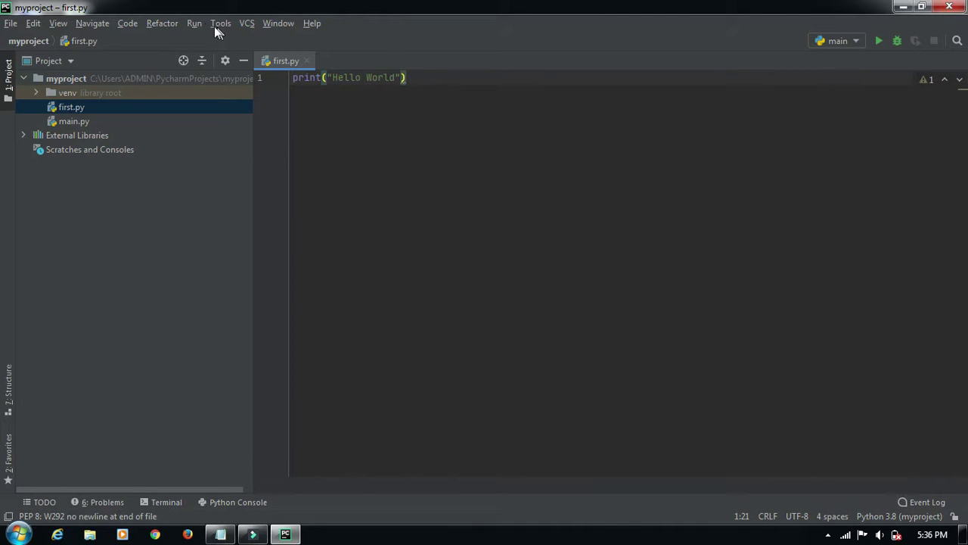
Run the first.py script using the "first" run configuration.
click(194, 27)
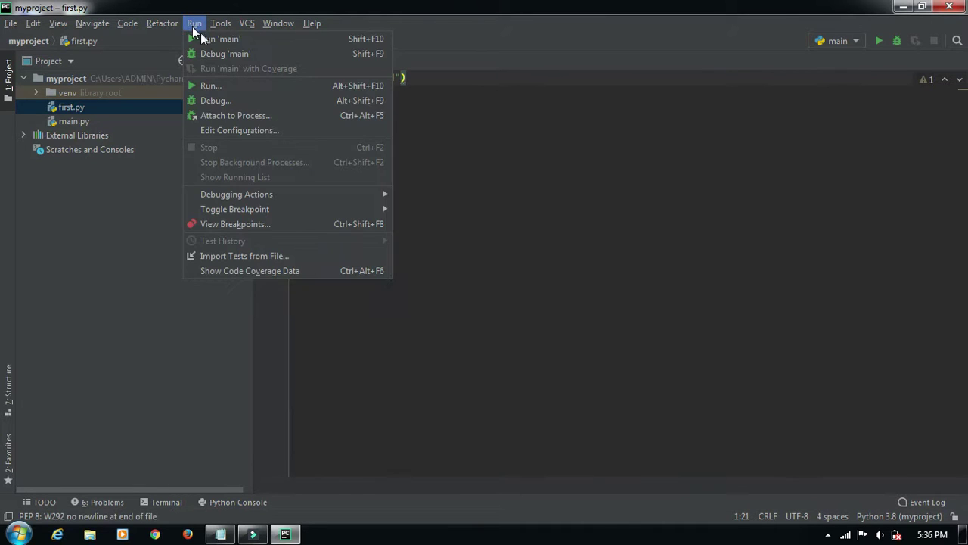
click(216, 86)
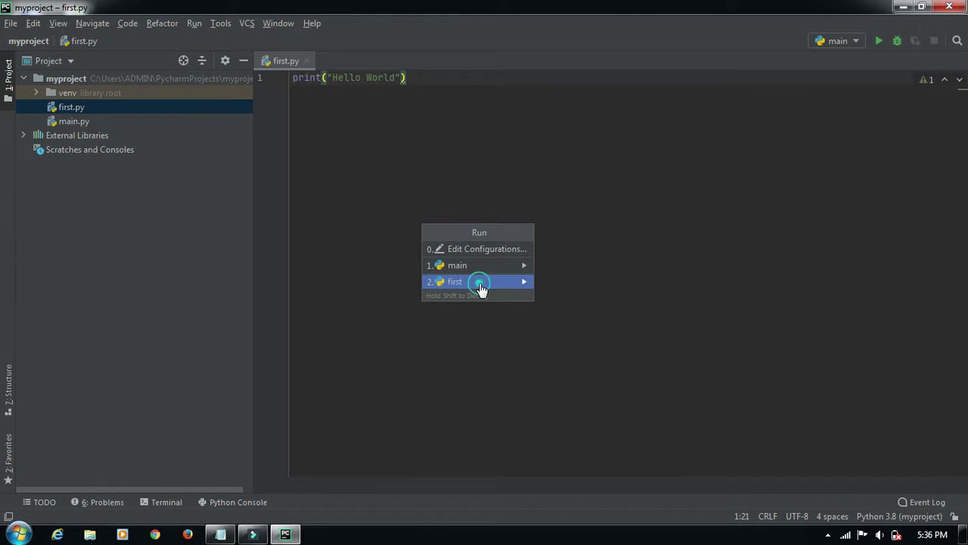
click(478, 282)
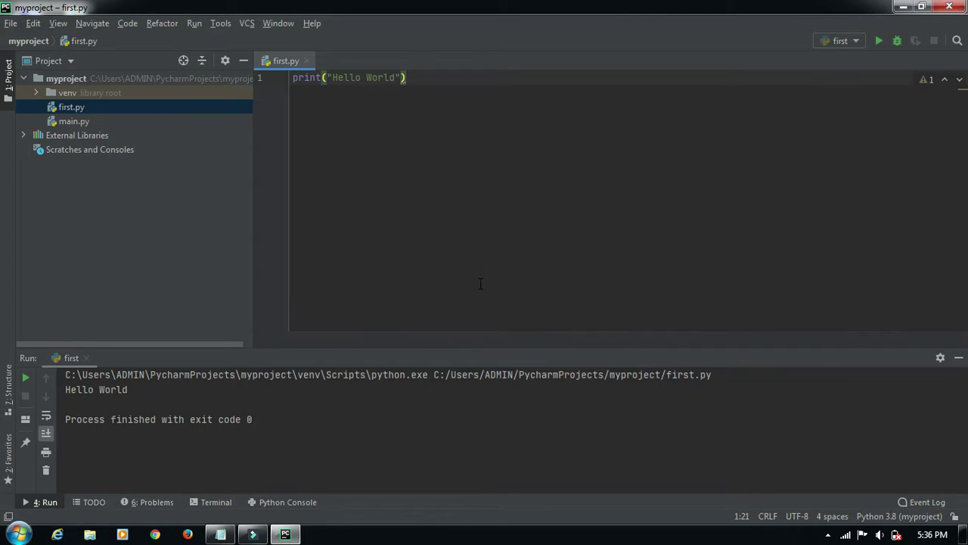